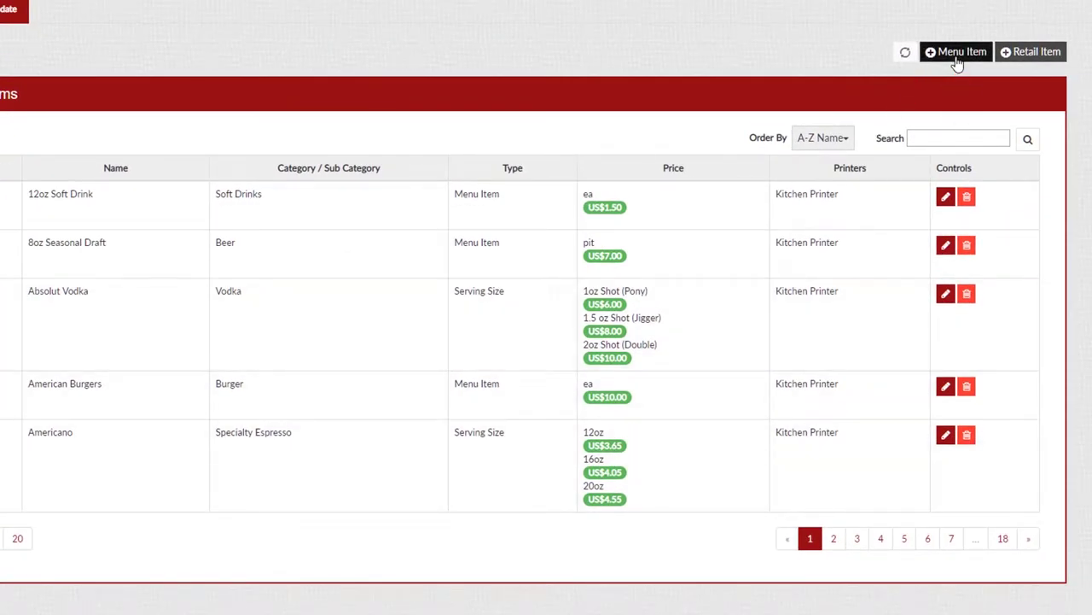
# Create a new menu item and name it "Classic American Burger"
pyautogui.click(957, 58)
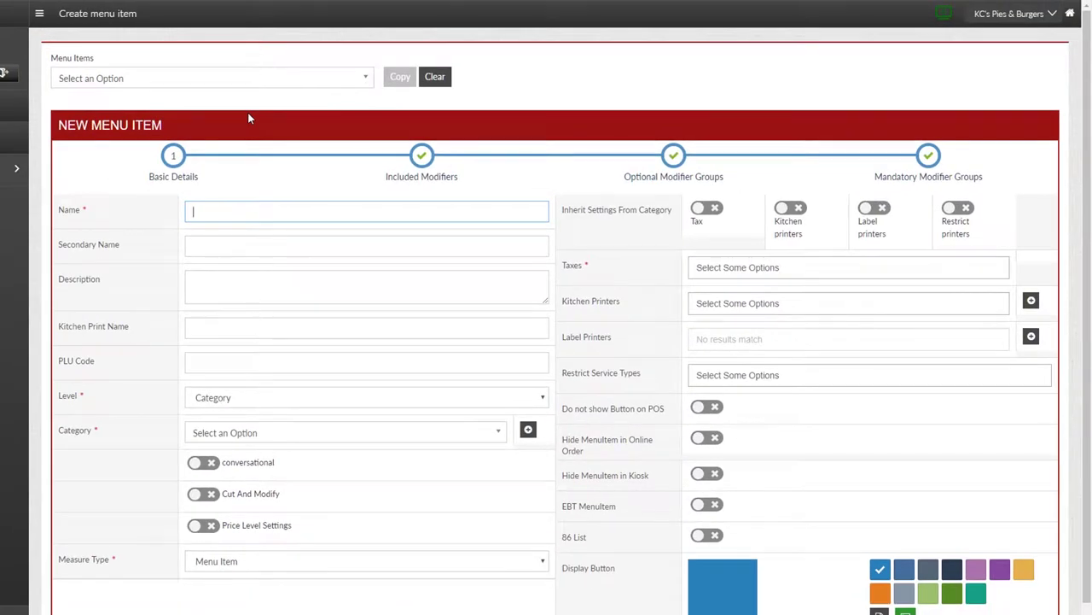
pyautogui.write('CLassic')
pyautogui.press('BackSpace')
pyautogui.press('BackSpace')
pyautogui.press('BackSpace')
pyautogui.press('BackSpace')
pyautogui.press('BackSpace')
pyautogui.press('BackSpace')
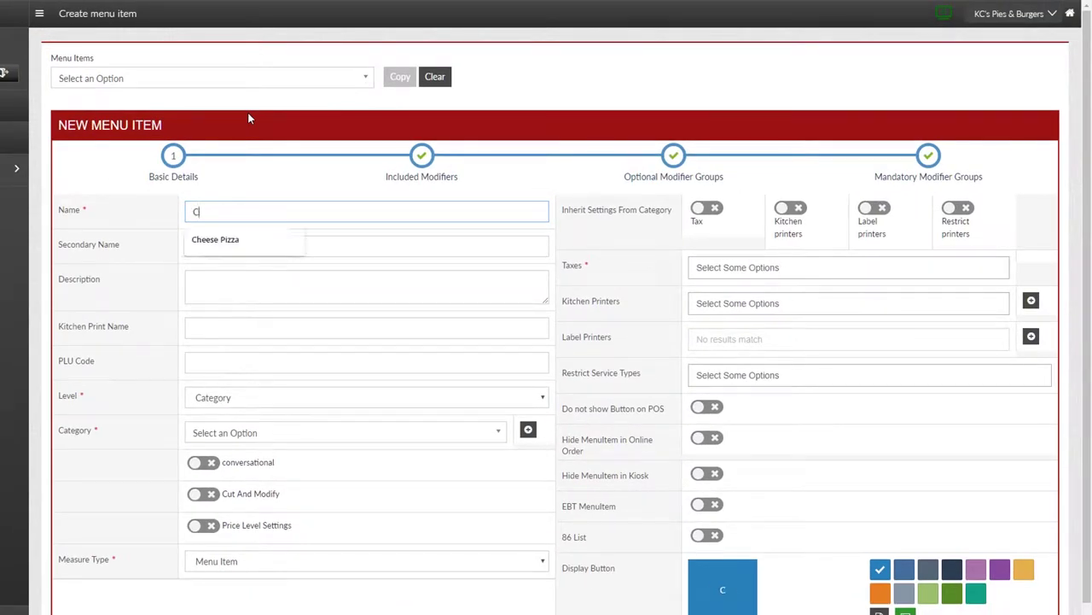
pyautogui.write('lassic American C')
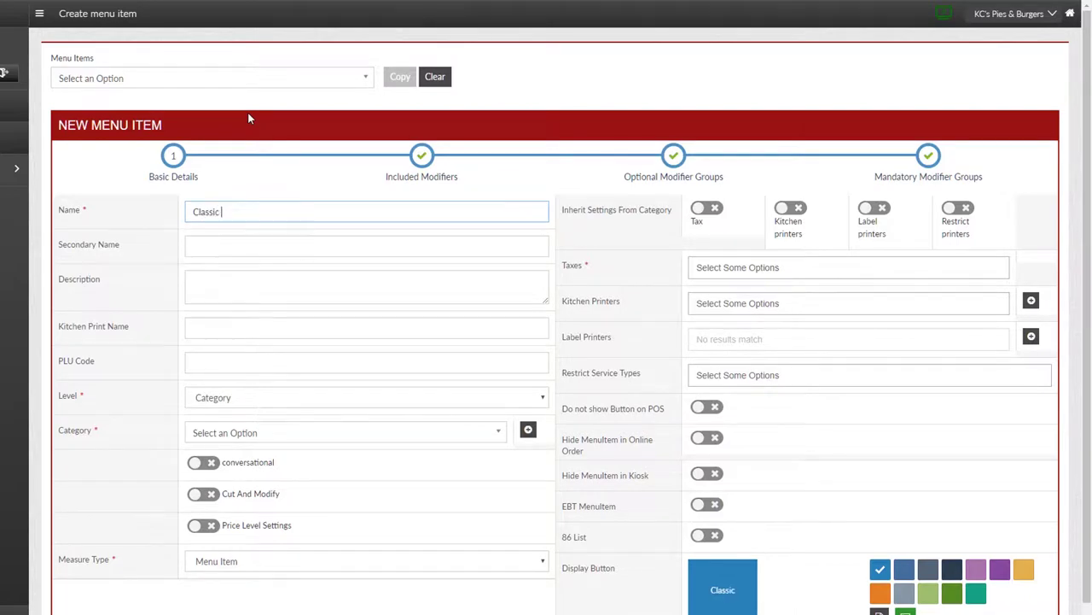
pyautogui.press('BackSpace')
pyautogui.write('Burger')
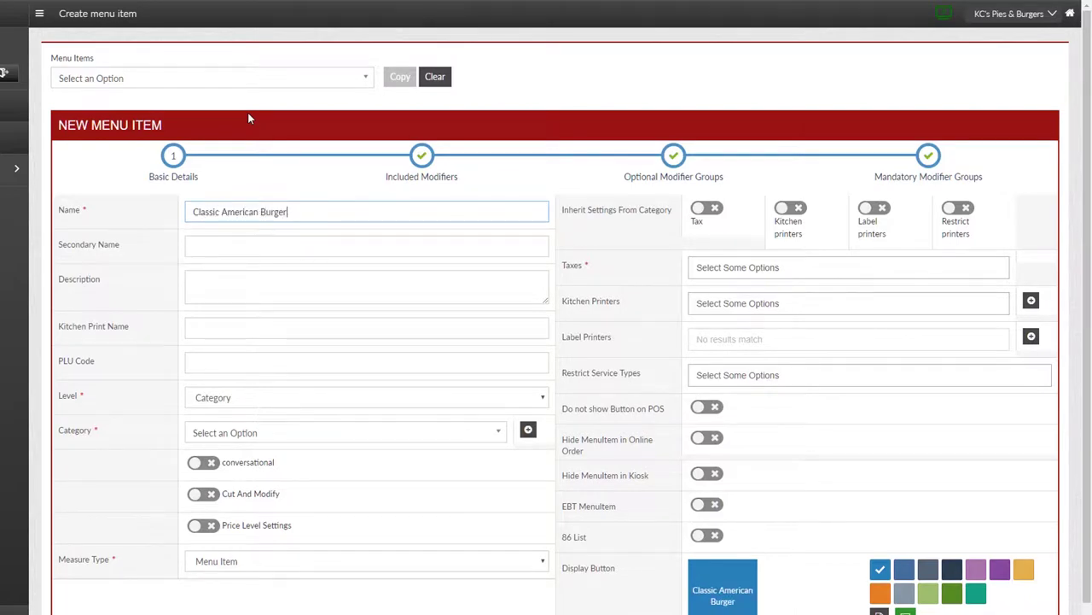
# Enter "Classic flame-broiled American burger." as the item's description, leaving the secondary name empty
pyautogui.press('Tab')
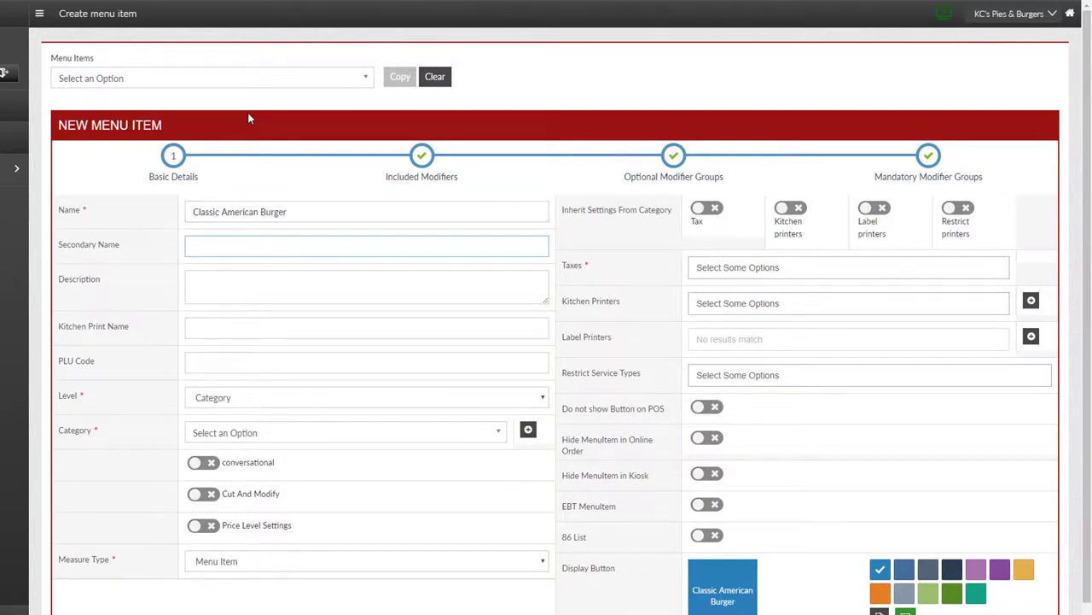
pyautogui.press('Tab')
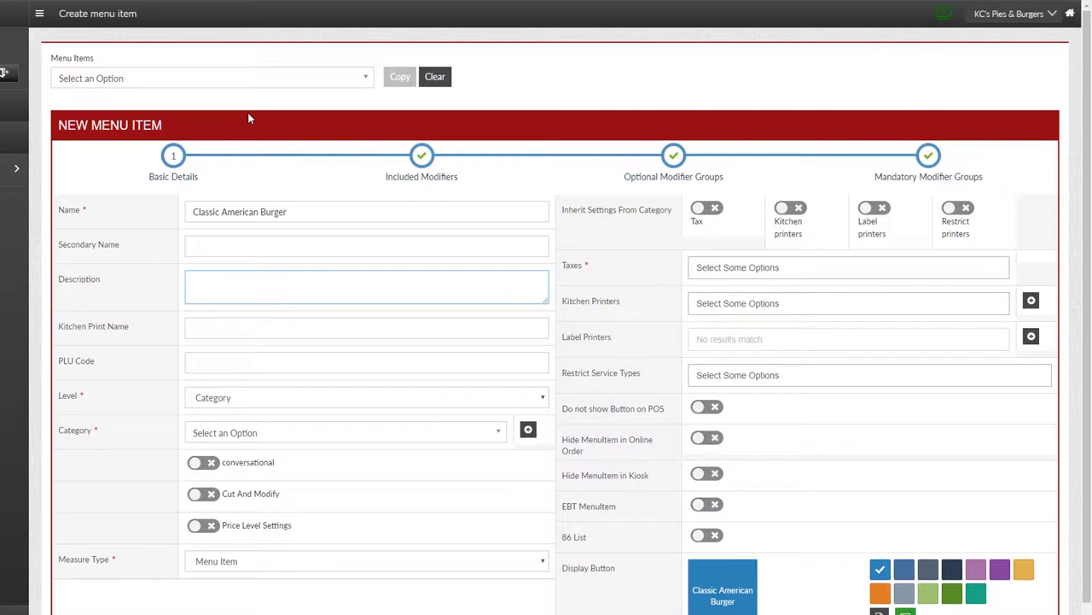
pyautogui.write('Classic flame-broiled American burger.')
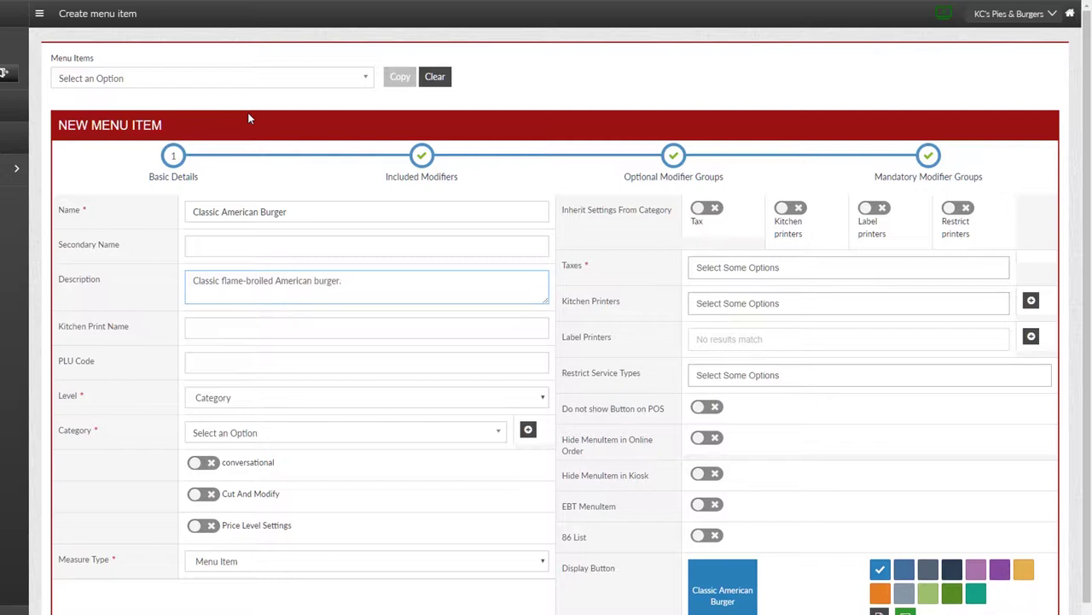
# Assign the menu item to the Burger category at the Category level
pyautogui.click(536, 400)
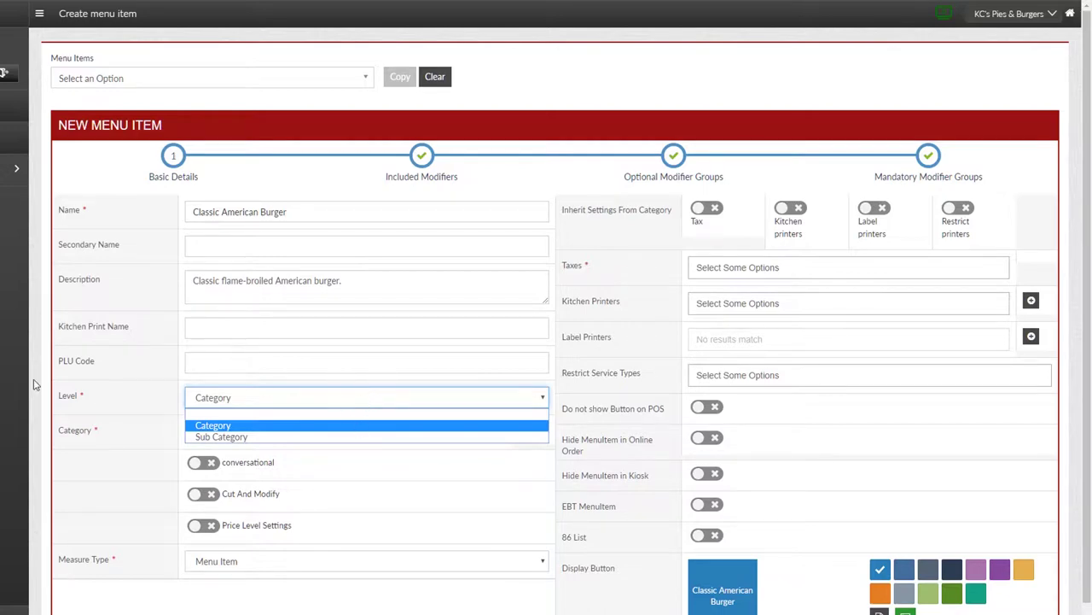
pyautogui.click(154, 390)
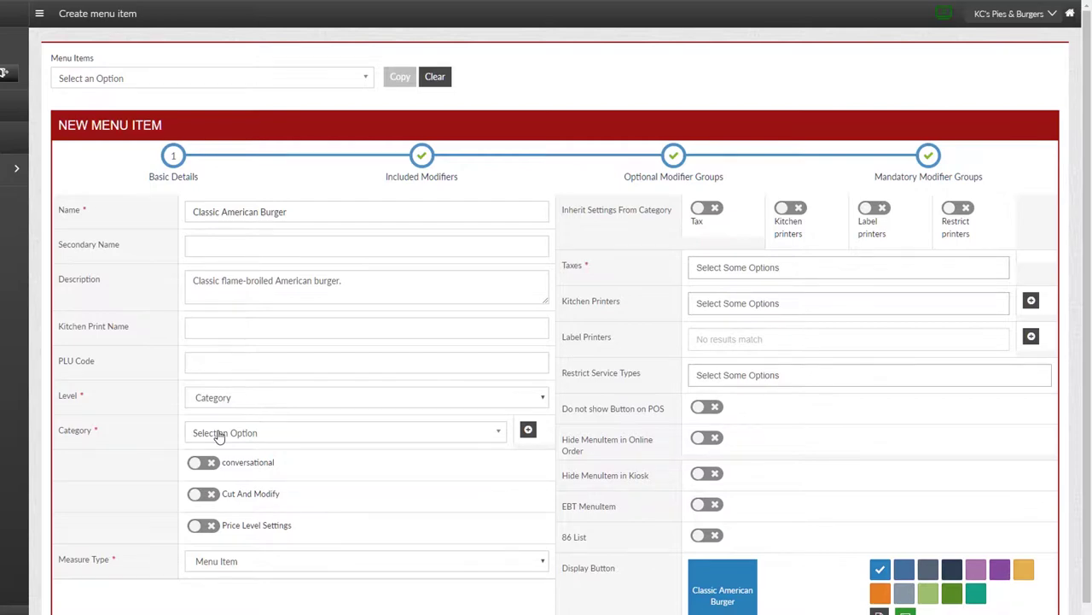
pyautogui.click(219, 433)
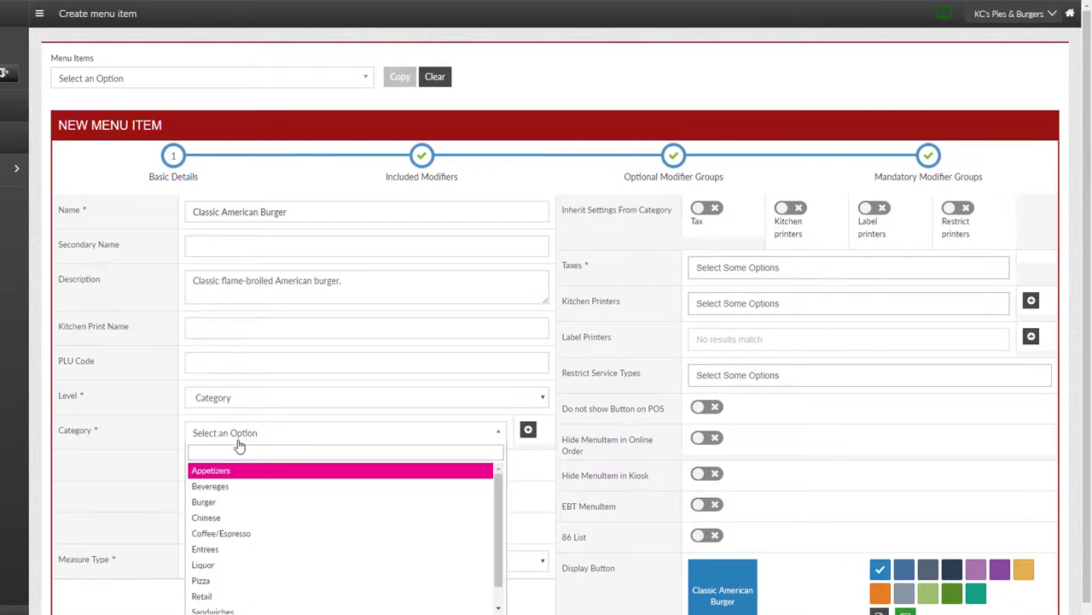
pyautogui.click(346, 503)
# Set the item's price to US$10.00 for the "ea" serving size
pyautogui.scroll(-1, 1090, 288)
pyautogui.scroll(-1, 1090, 287)
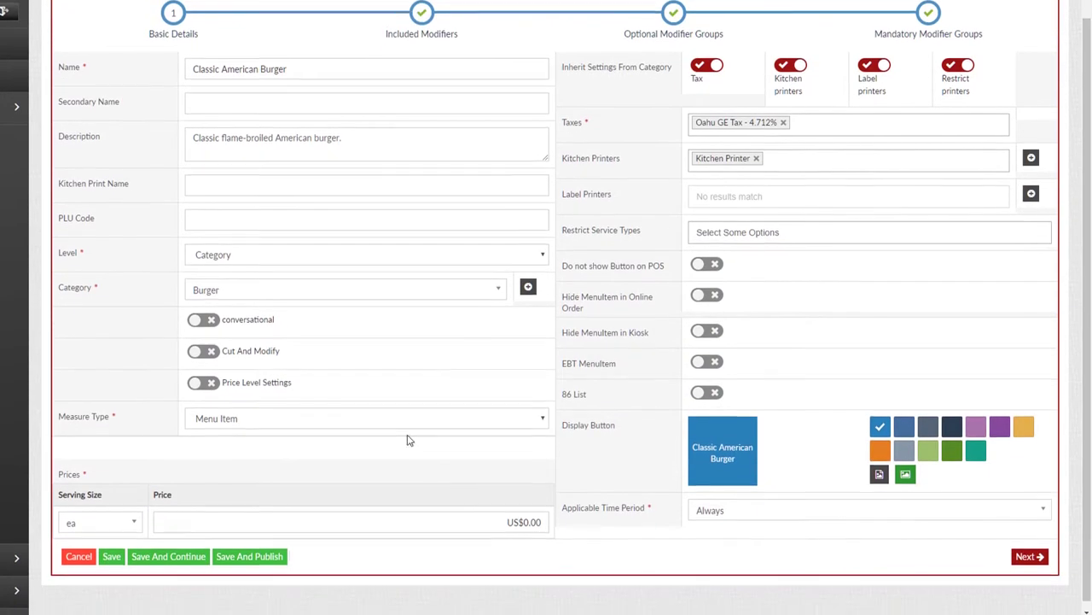
pyautogui.click(499, 521)
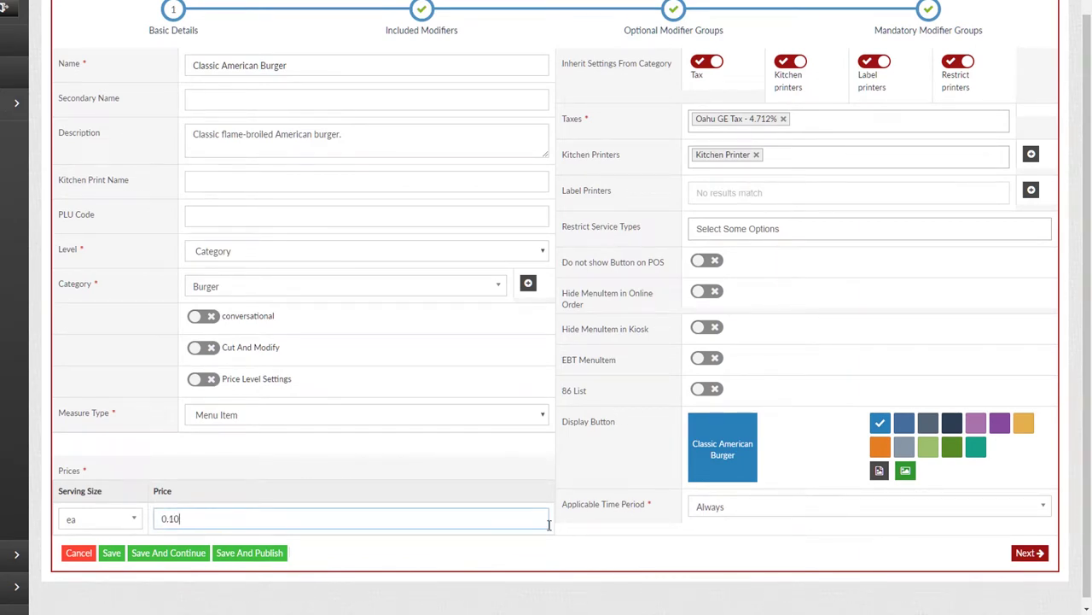
pyautogui.write('10.00')
pyautogui.click(309, 463)
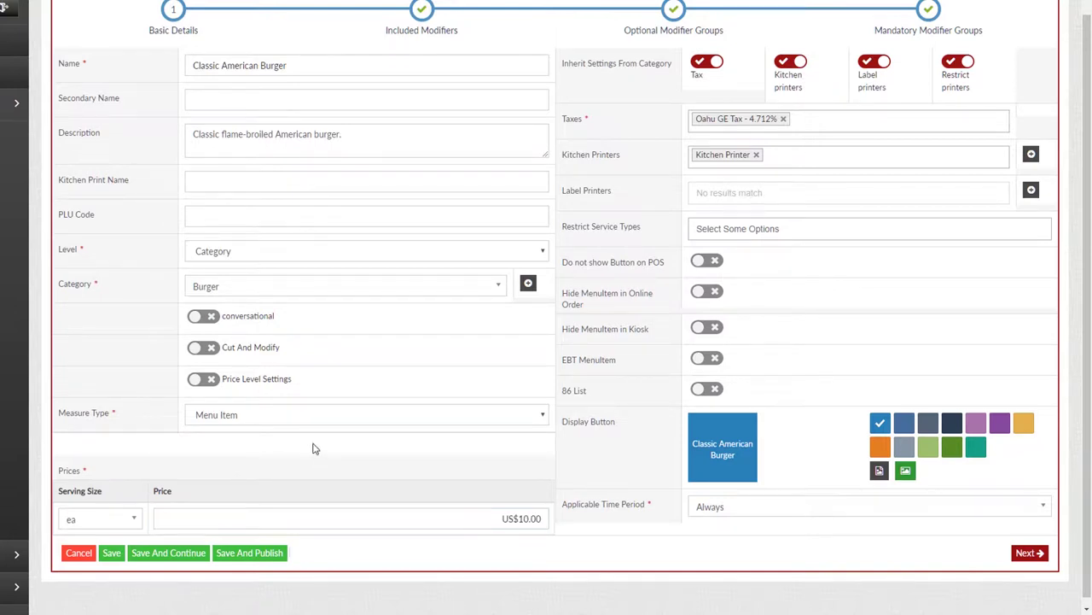
pyautogui.click(294, 419)
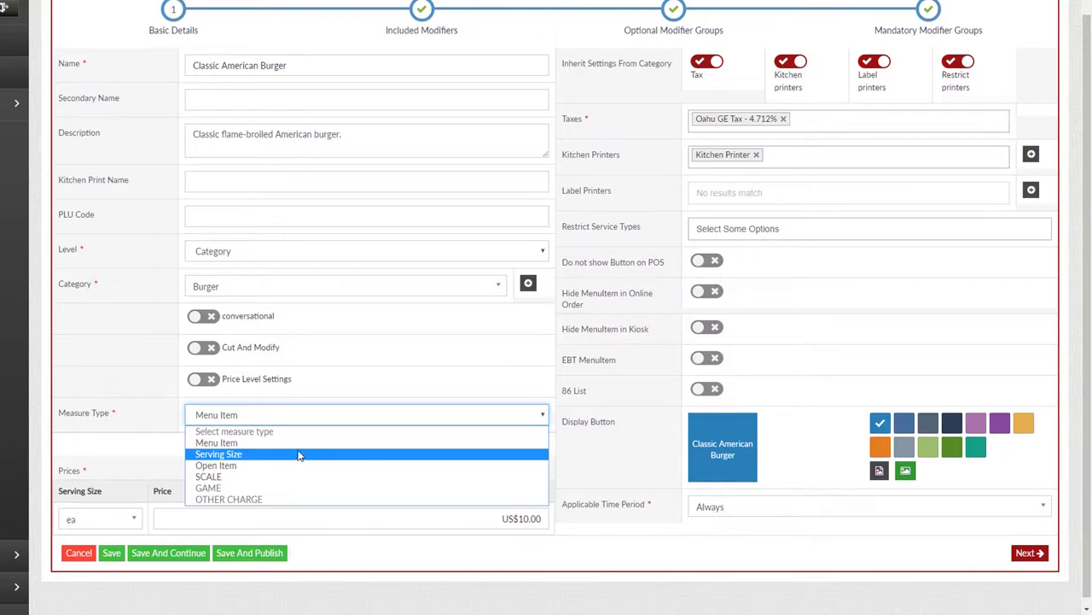
pyautogui.click(141, 455)
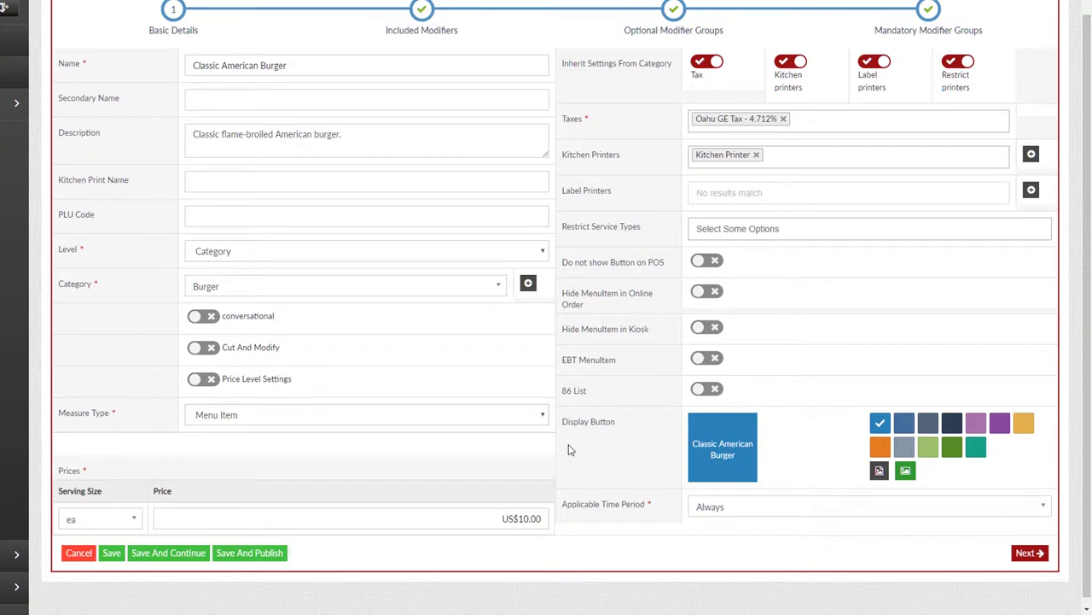
pyautogui.scroll(2, 1089, 406)
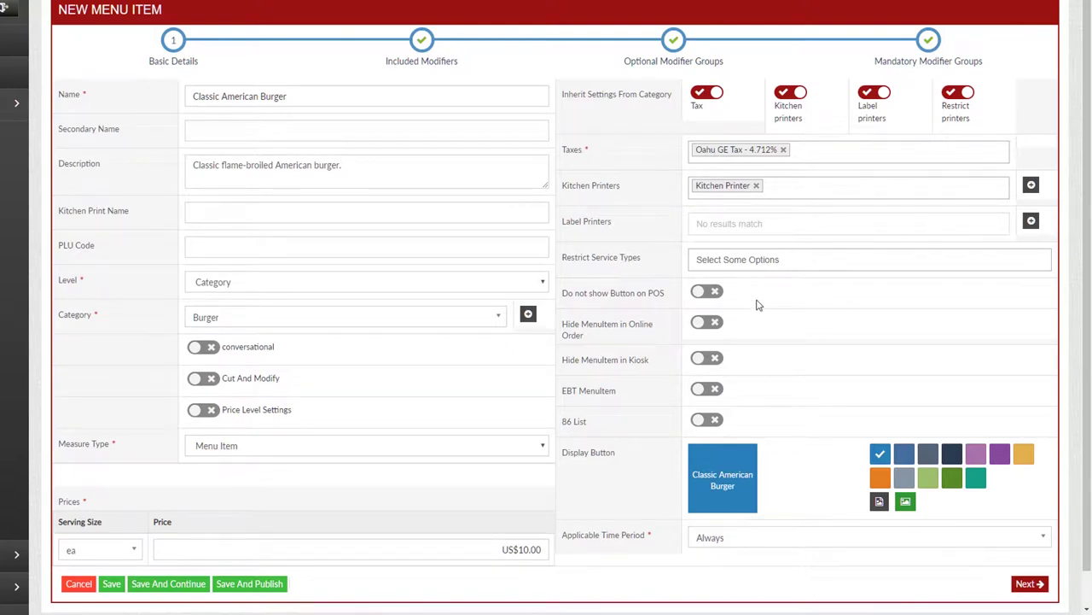
# Give the item's display button an orange colour and add a burger image from disk
pyautogui.scroll(-1, 784, 324)
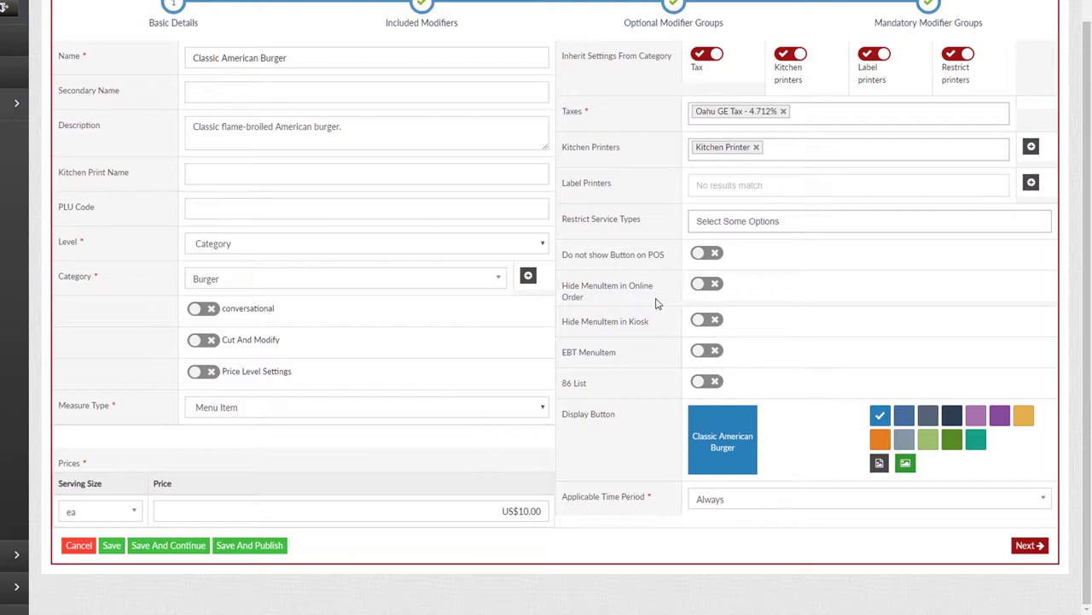
pyautogui.click(952, 415)
pyautogui.click(976, 420)
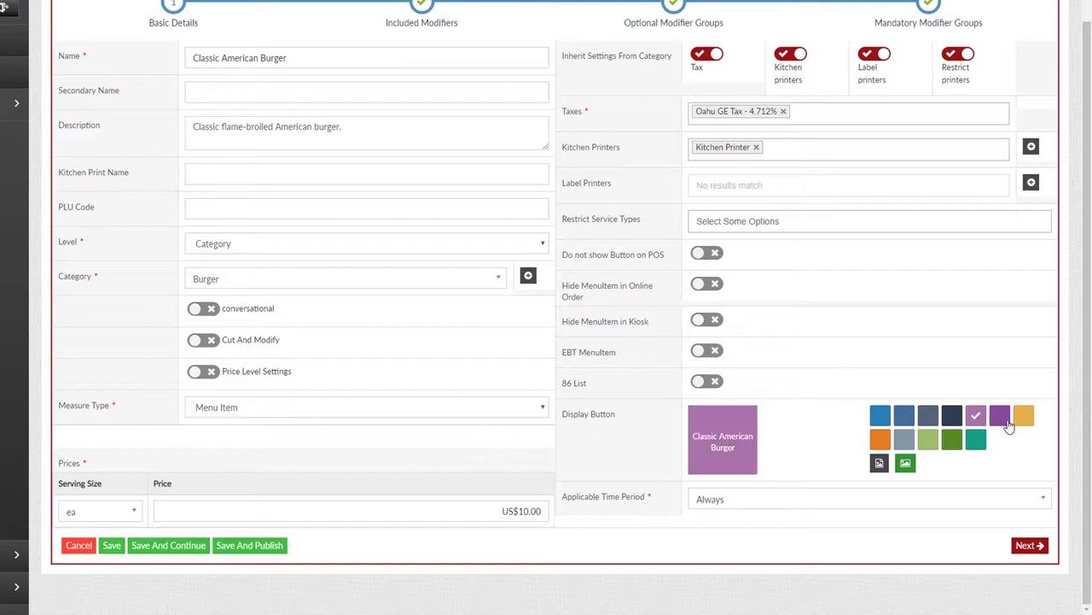
pyautogui.click(1000, 422)
pyautogui.click(1025, 418)
pyautogui.click(880, 439)
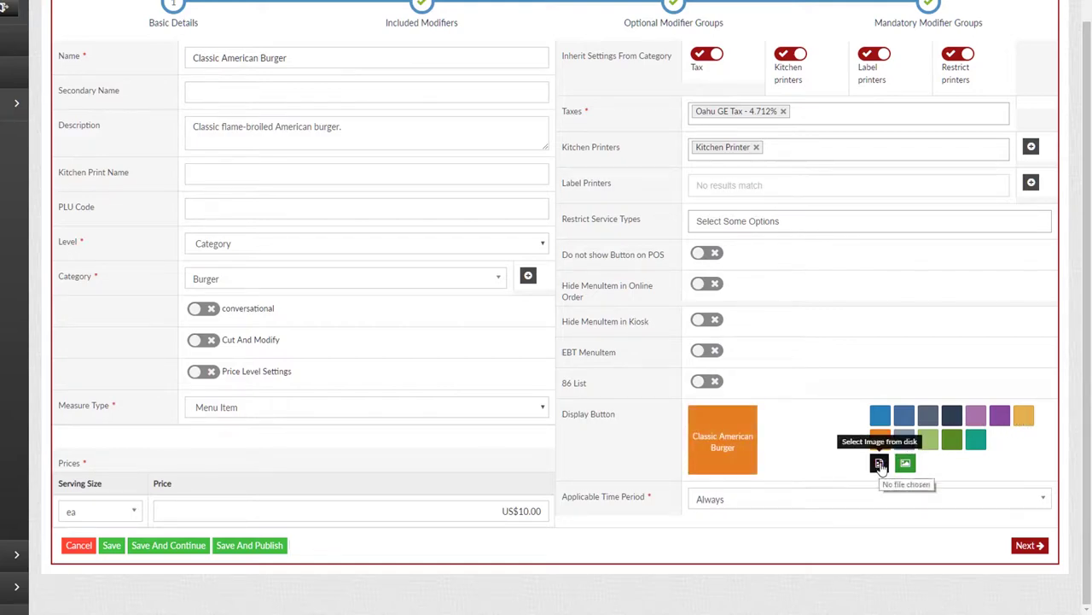
pyautogui.click(880, 464)
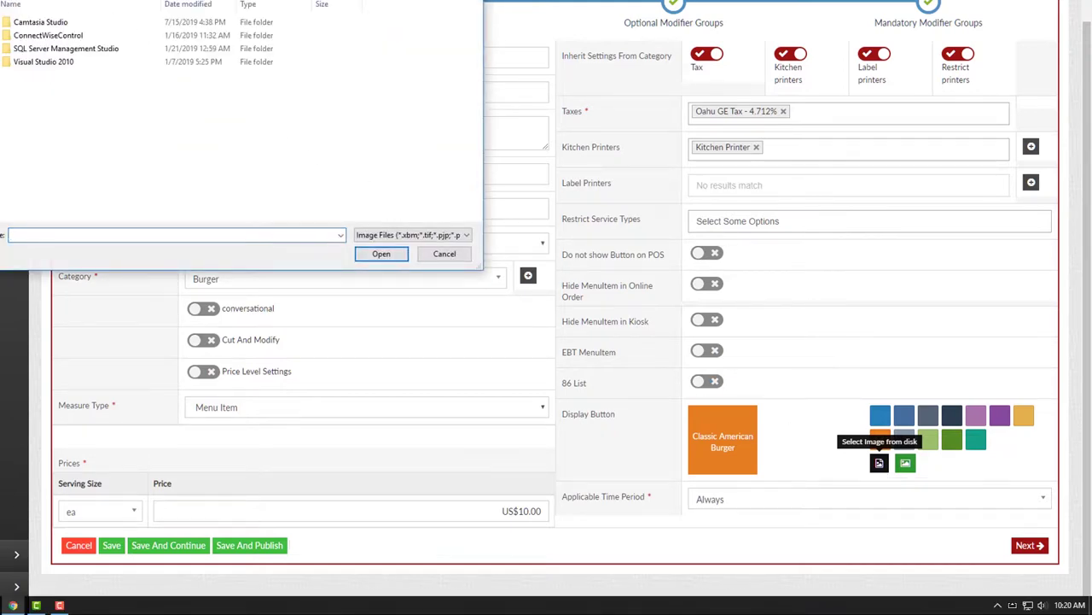
pyautogui.doubleClick(58, 52)
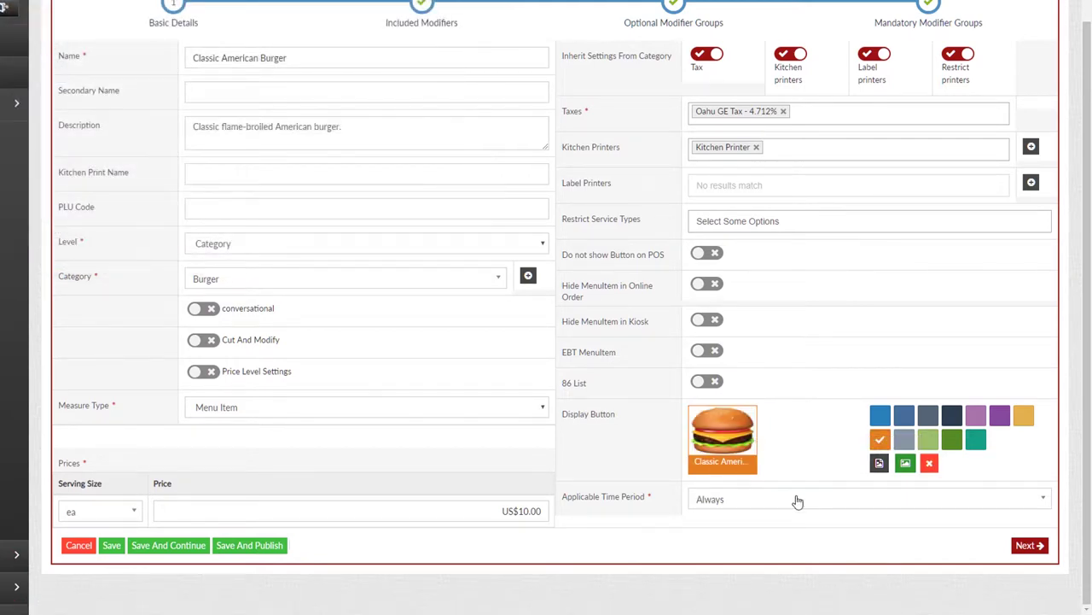
# Browse the built-in image library for the display button and close it without choosing an image
pyautogui.click(905, 463)
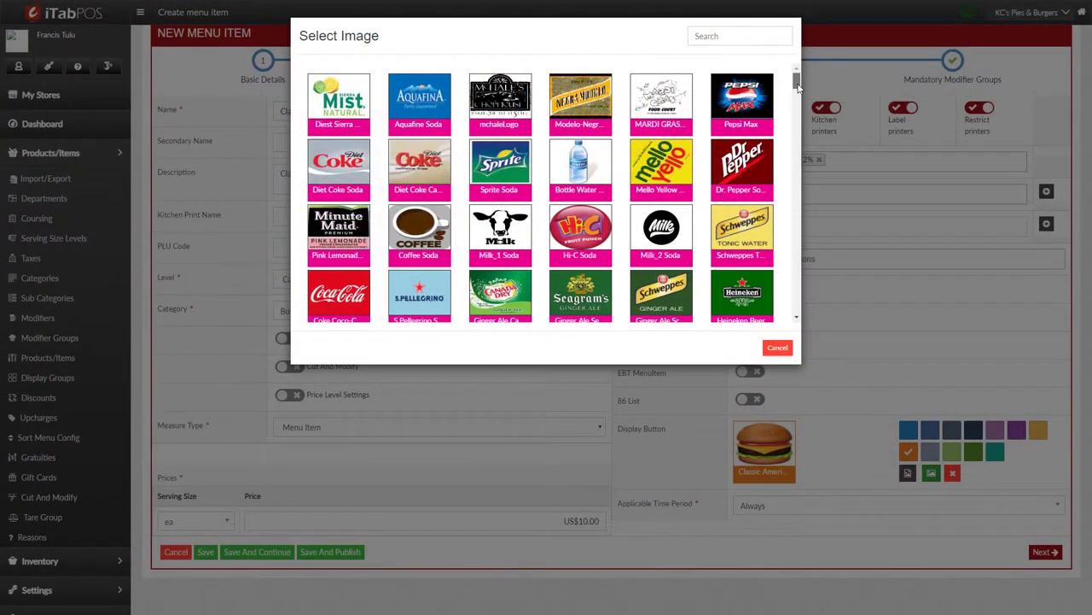
pyautogui.moveTo(765, 32); pyautogui.dragTo(766, 56)
pyautogui.moveTo(798, 98); pyautogui.dragTo(825, 356)
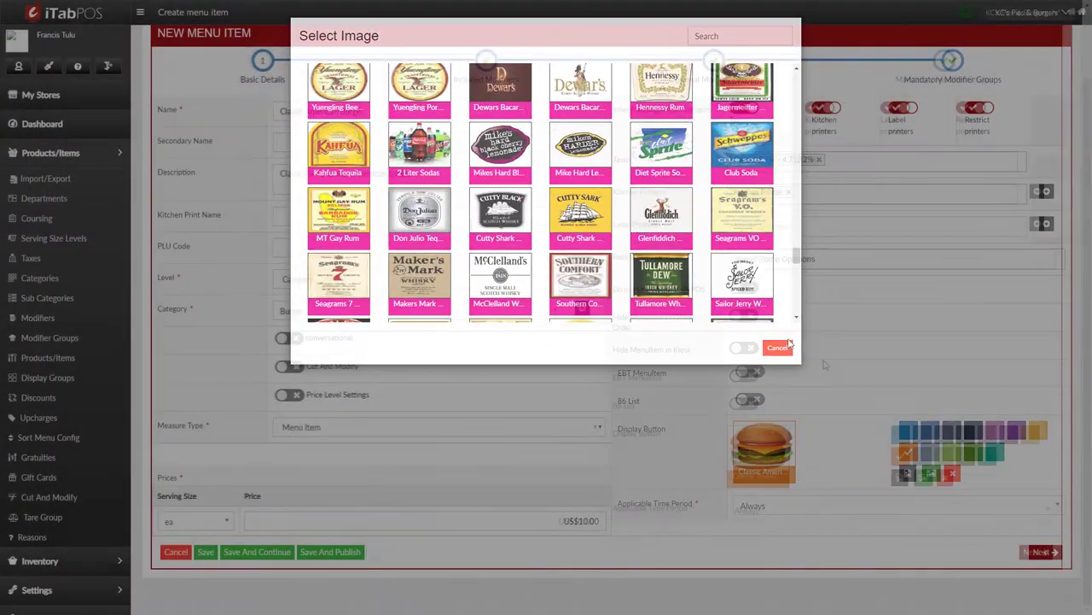
# Add the Free Toppings modifier group to the item's optional modifier groups
pyautogui.click(1040, 555)
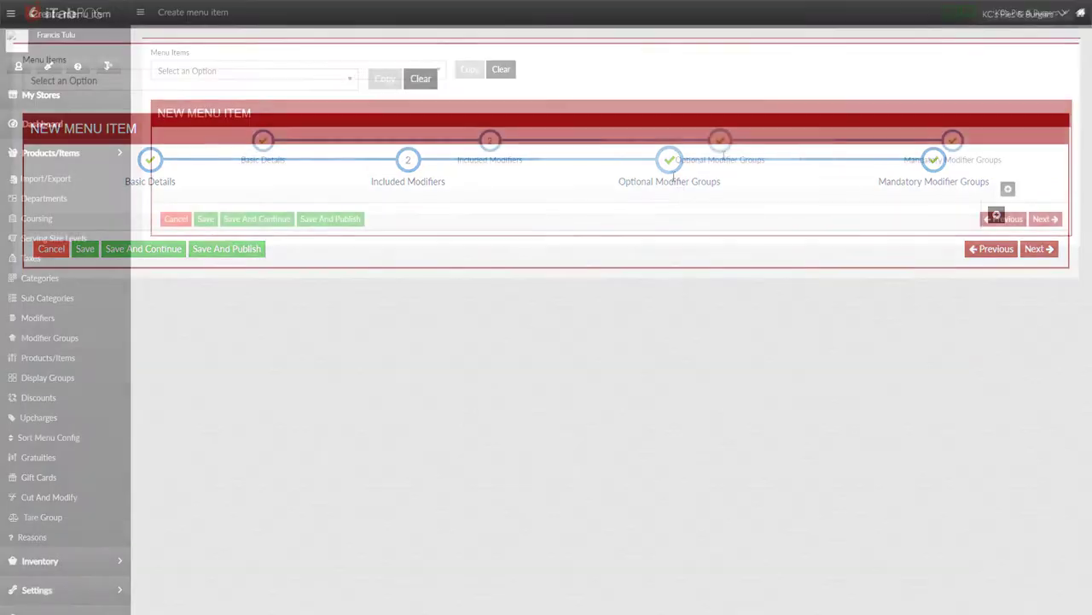
pyautogui.click(658, 185)
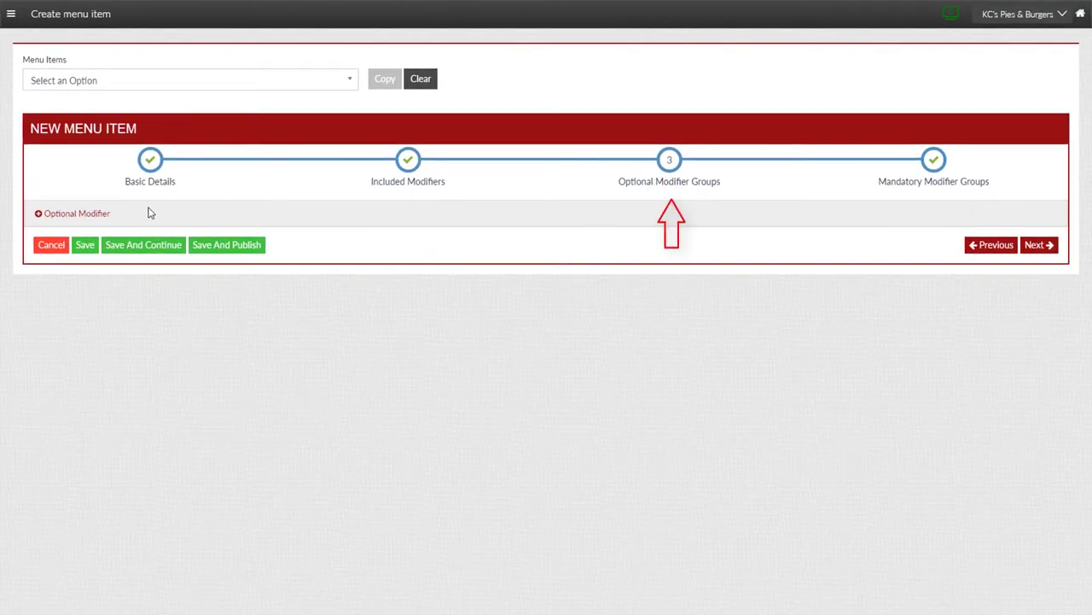
pyautogui.click(87, 220)
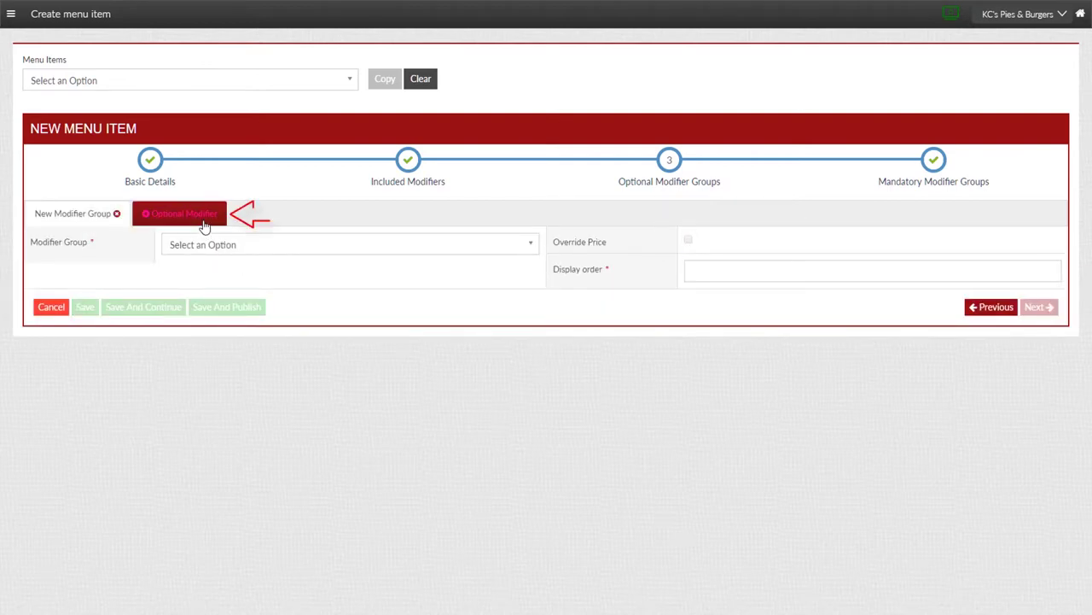
pyautogui.click(314, 251)
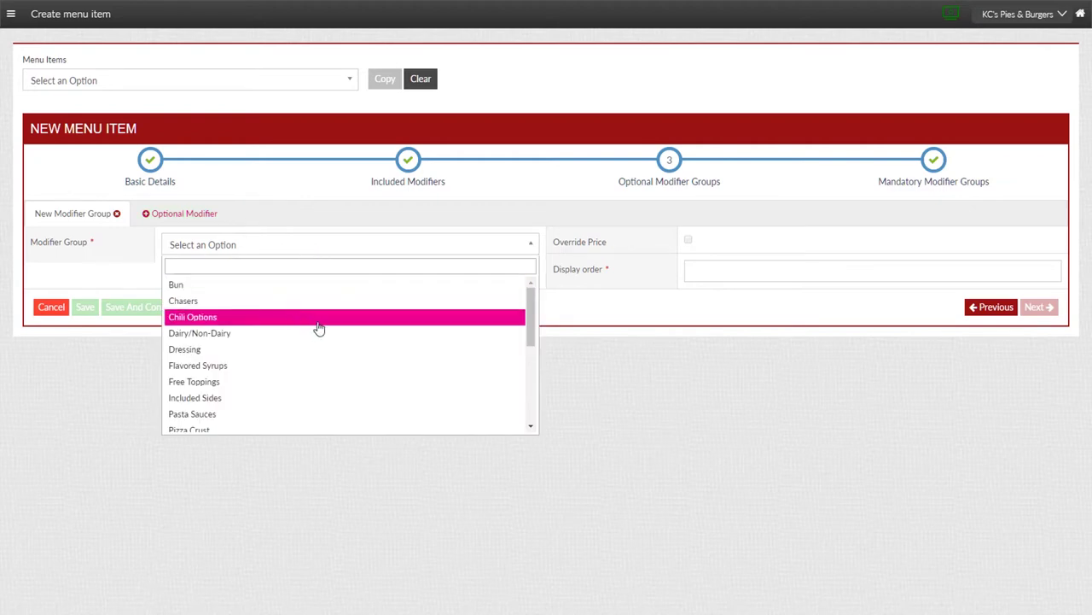
pyautogui.scroll(-3, 317, 327)
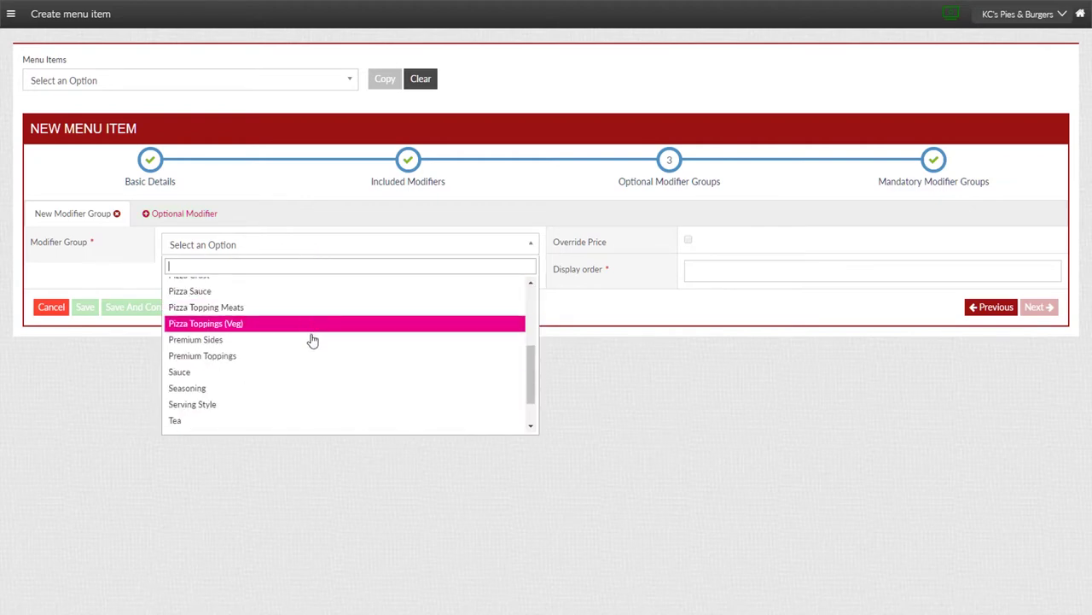
pyautogui.scroll(2, 273, 345)
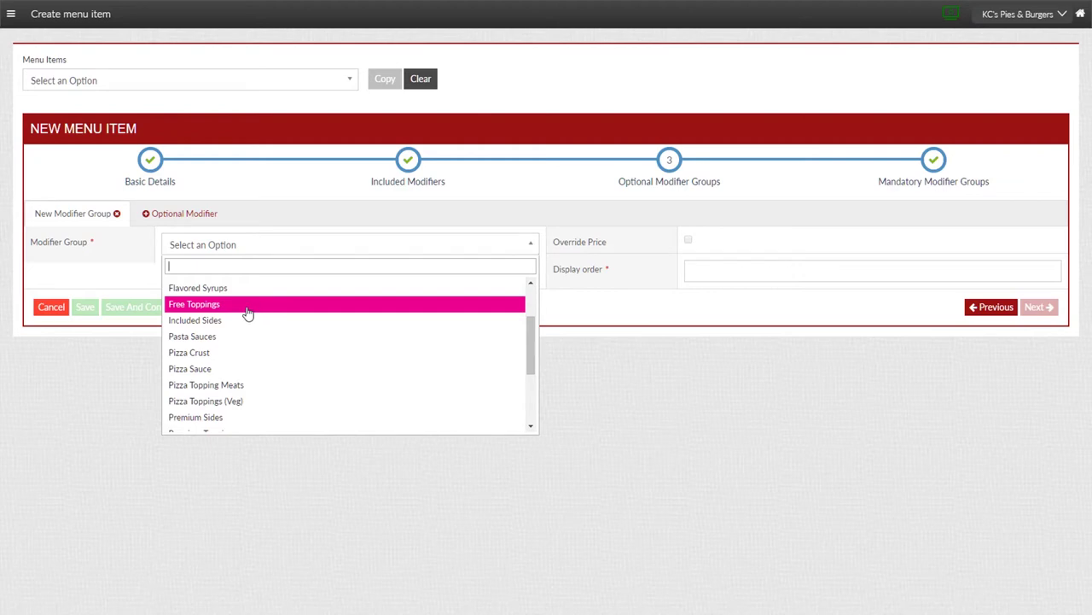
pyautogui.click(247, 314)
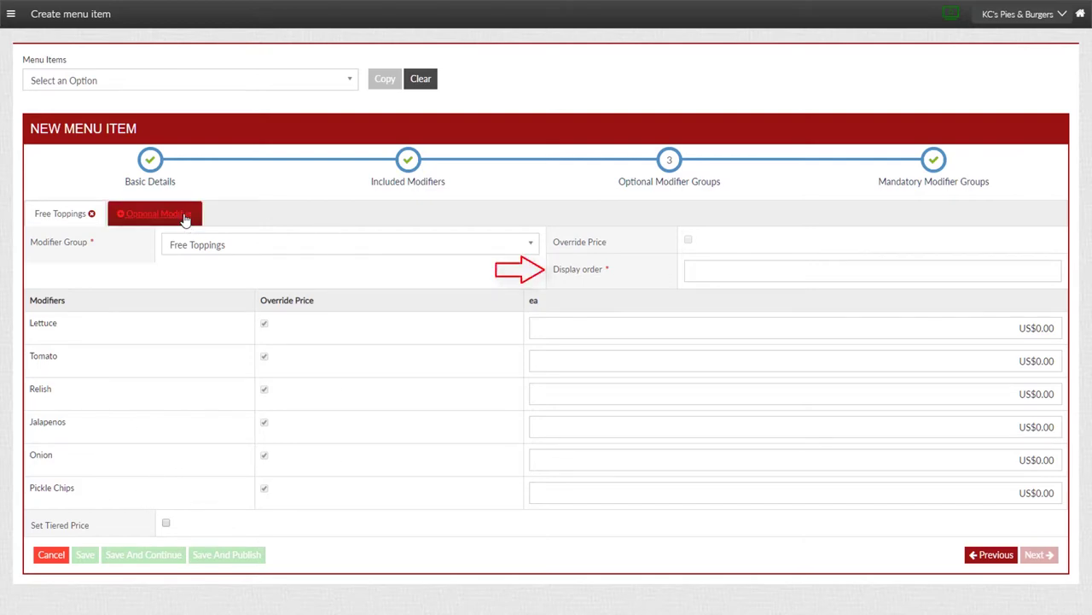
# Set the display order of the Free Toppings group to 1
pyautogui.click(709, 272)
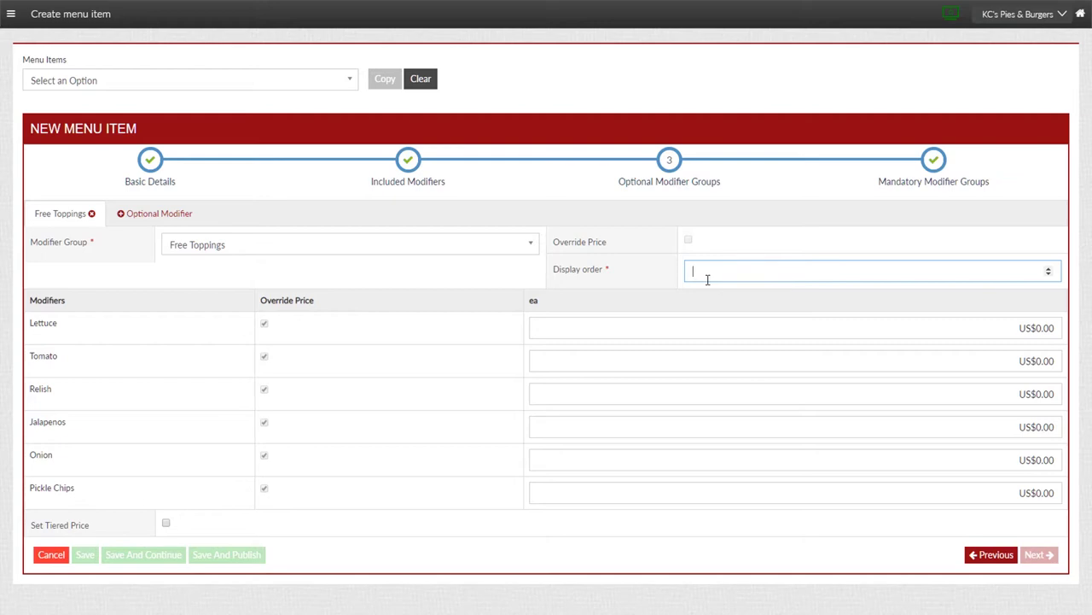
pyautogui.write('1')
pyautogui.click(561, 299)
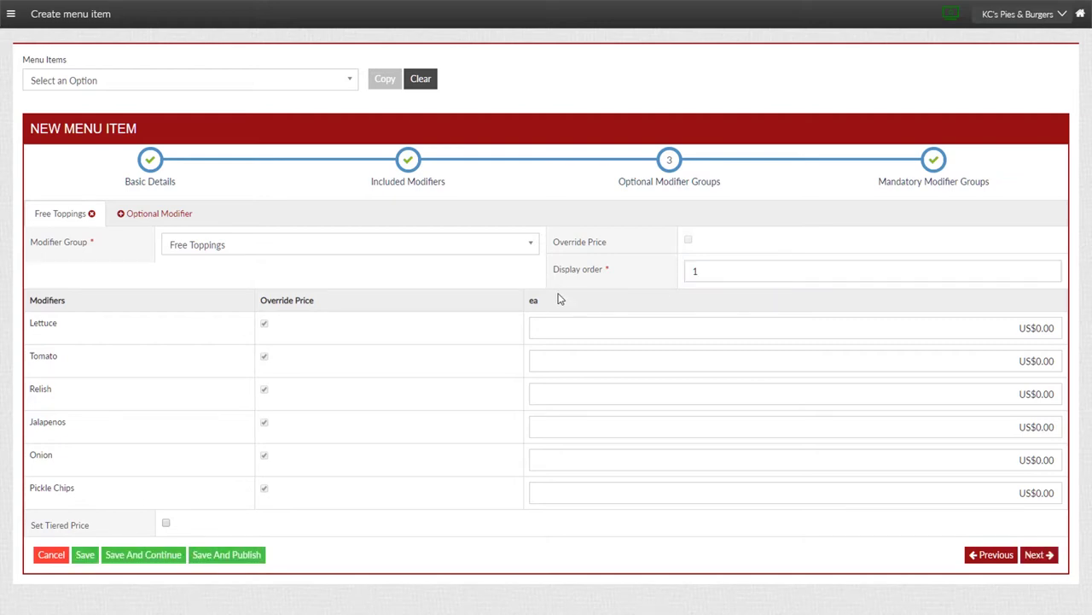
# Add Premium Toppings as a second optional modifier group
pyautogui.click(158, 218)
pyautogui.click(232, 246)
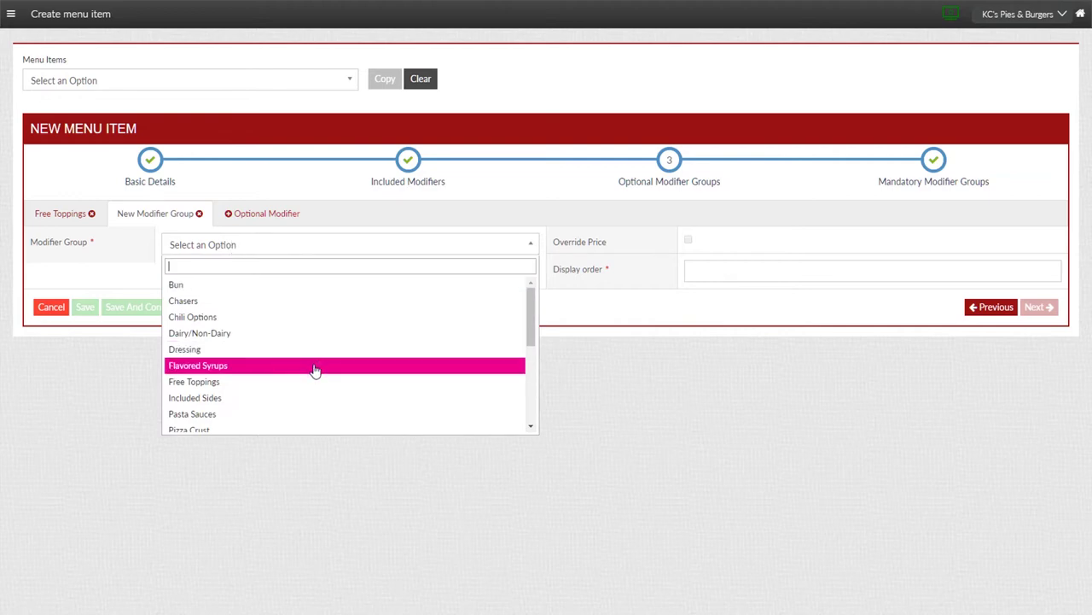
pyautogui.scroll(-3, 314, 369)
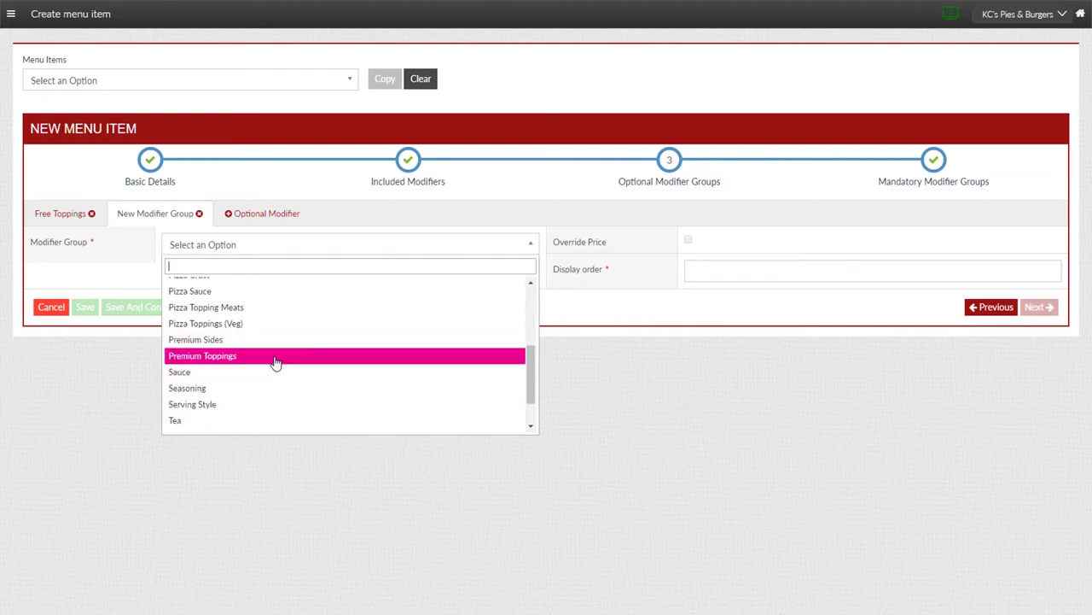
pyautogui.click(276, 357)
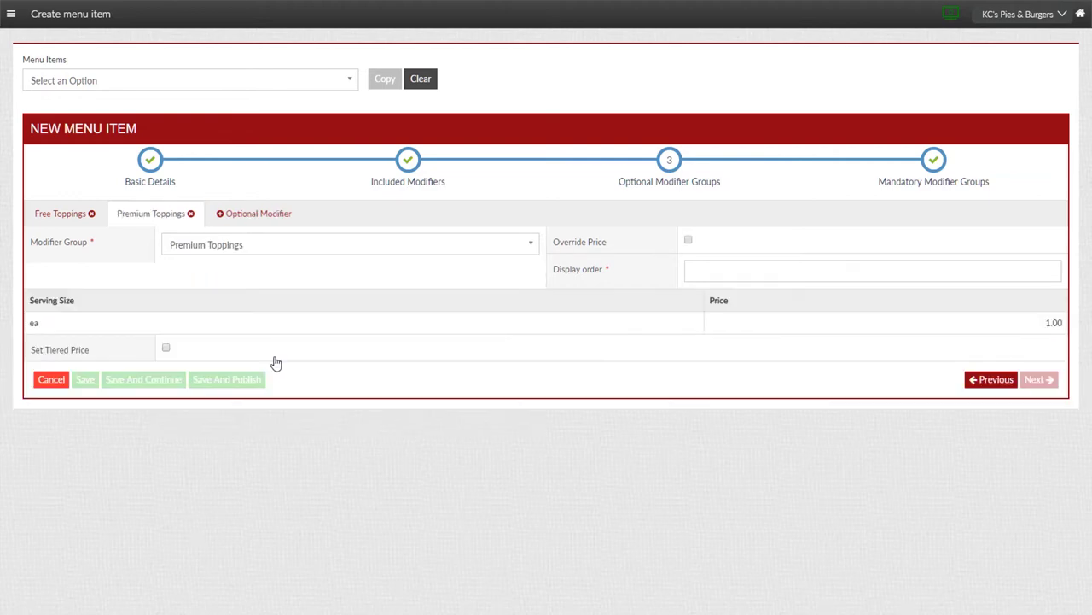
# Set the Premium Toppings group's display order to 2, and save and publish the new menu item without mandatory modifier groups
pyautogui.click(704, 271)
pyautogui.write('2')
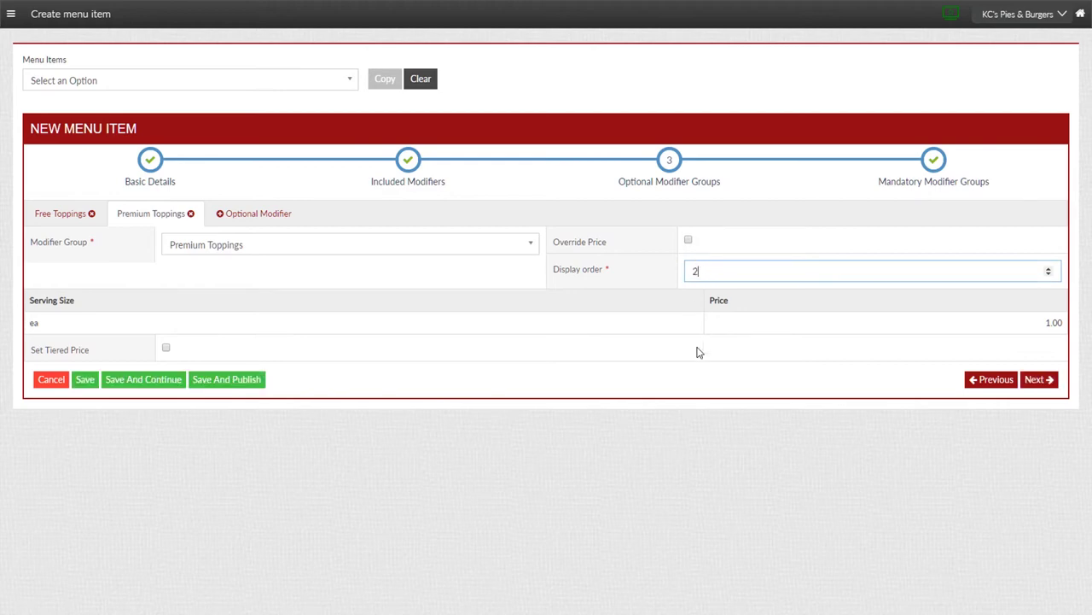
pyautogui.click(617, 402)
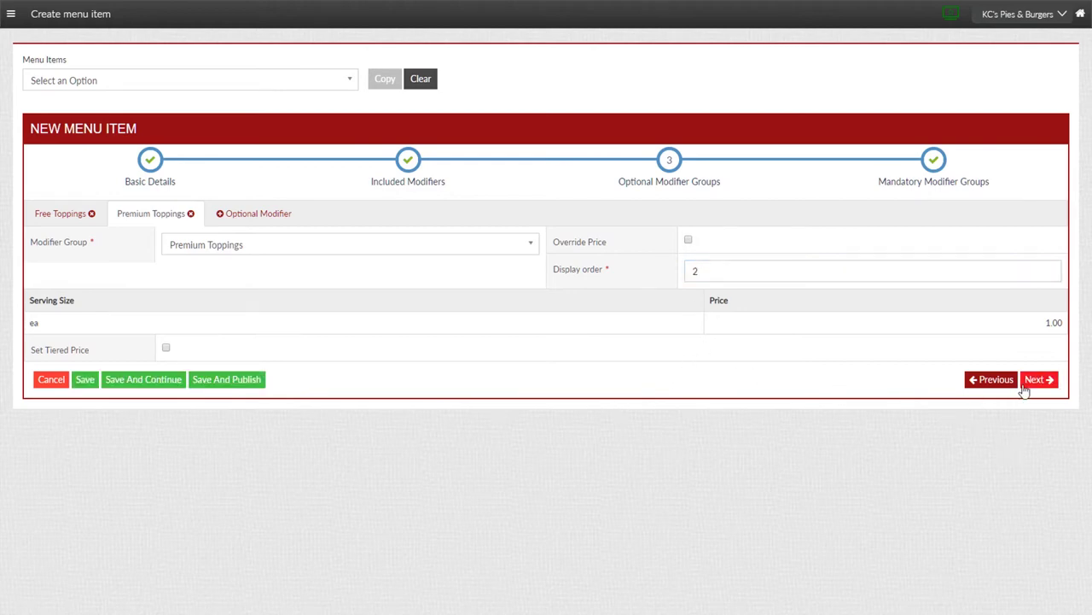
pyautogui.click(1029, 385)
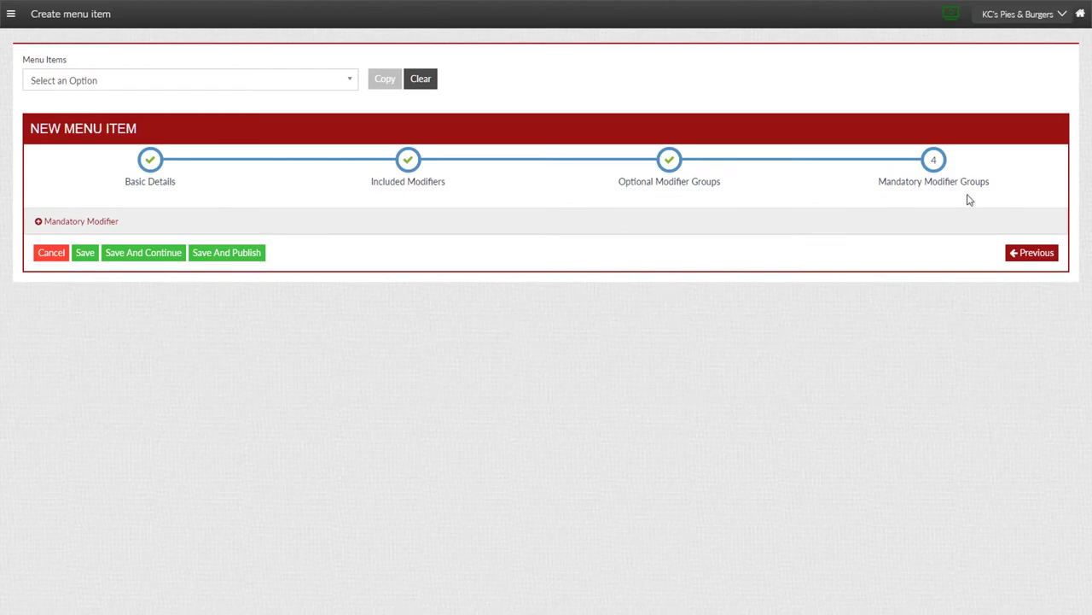
pyautogui.click(213, 256)
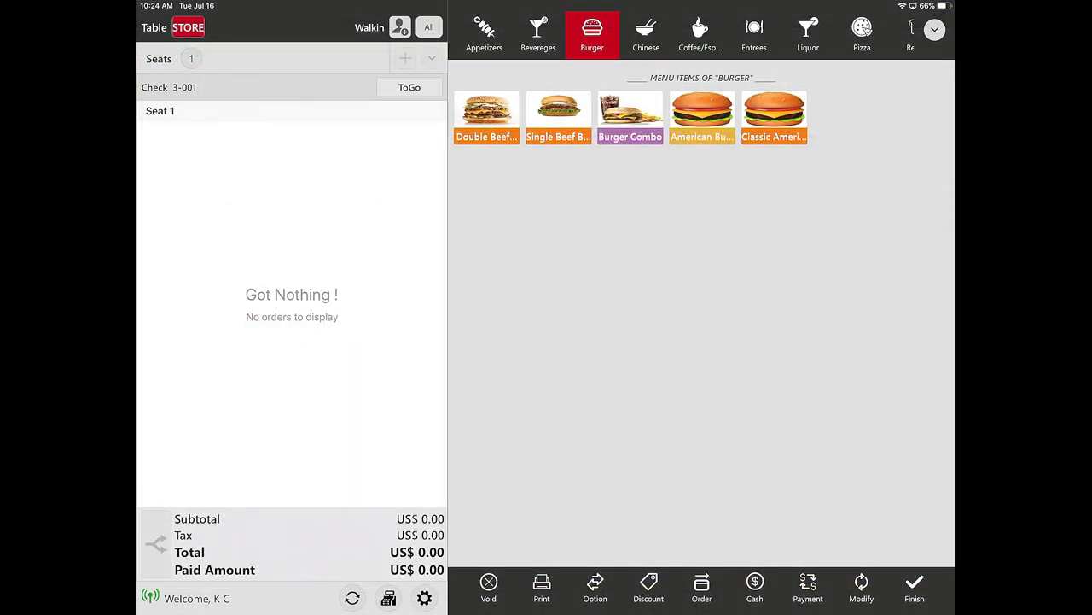
pyautogui.click(935, 29)
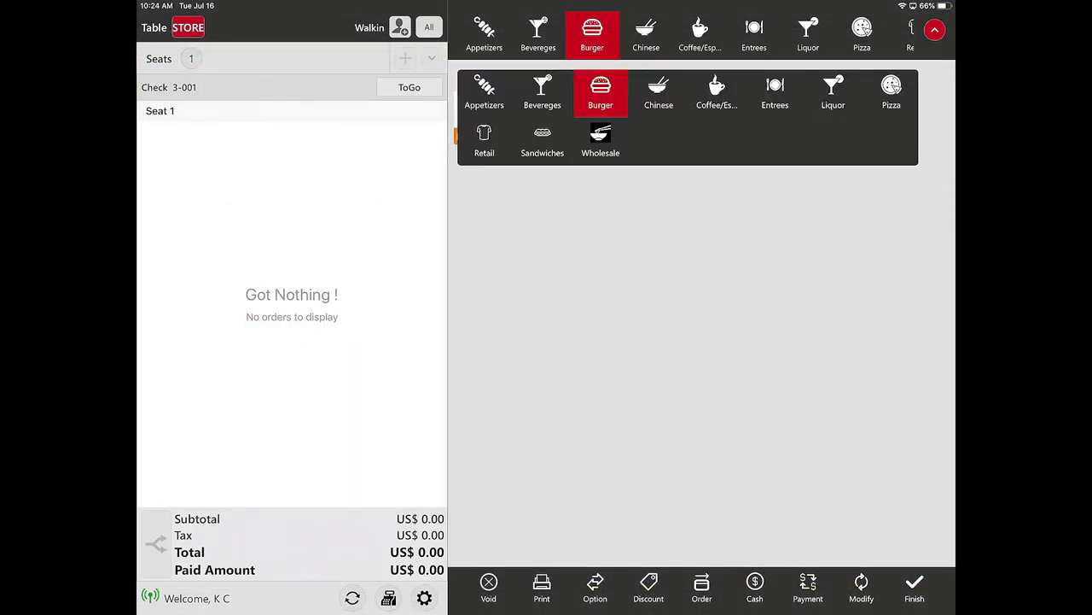
pyautogui.click(934, 29)
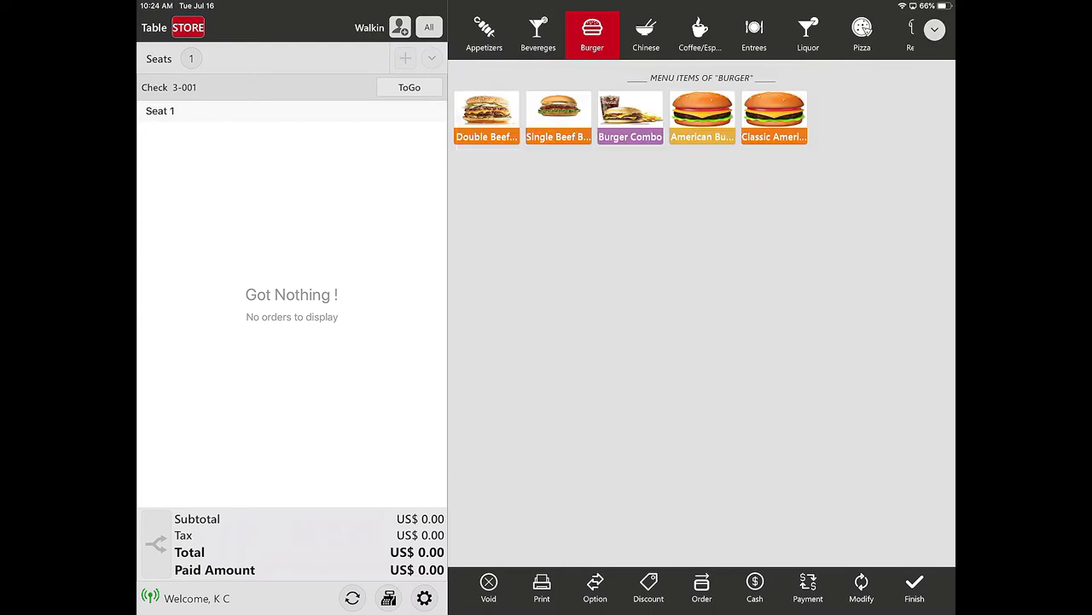
# On the POS order screen, add a Classic American Burger with the free toppings Onion, Lettuce, Tomato and Pickle Chips
pyautogui.click(774, 119)
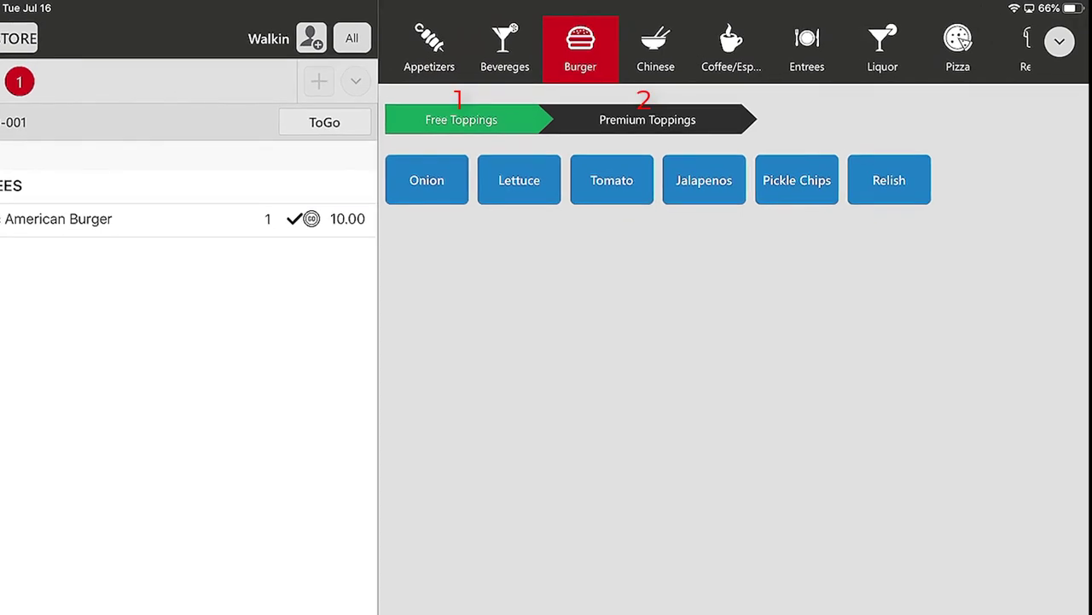
pyautogui.click(426, 181)
pyautogui.click(519, 180)
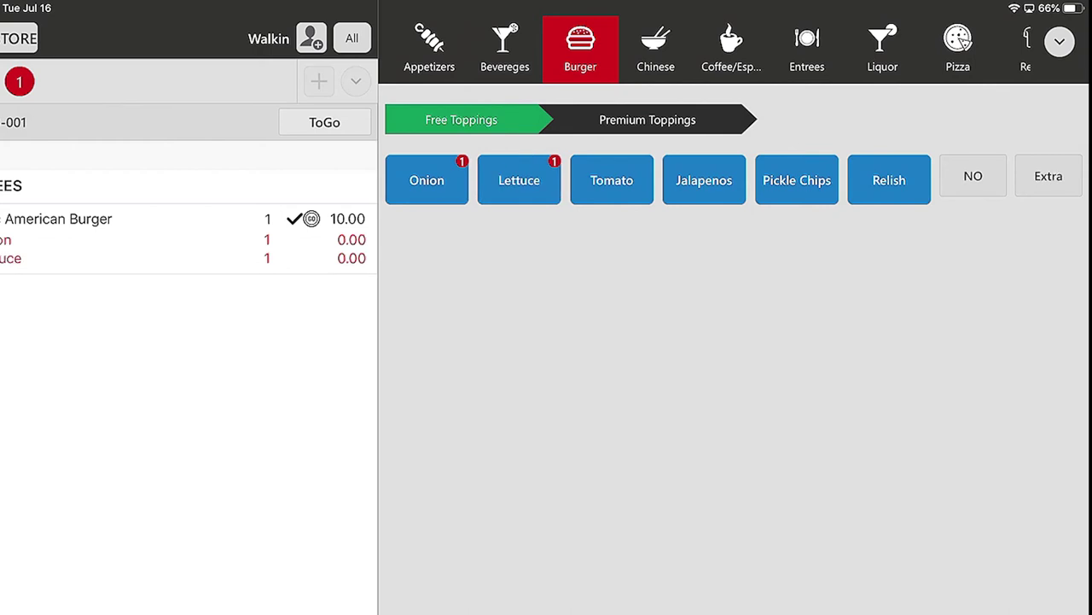
pyautogui.click(611, 180)
pyautogui.click(796, 181)
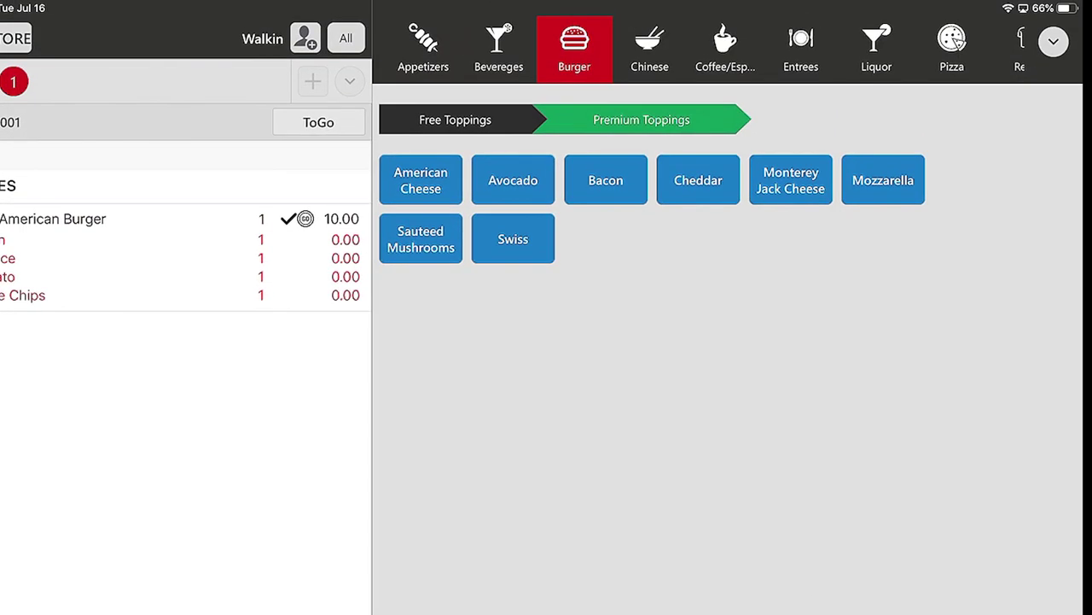
# Add American Cheese and Bacon from the Premium Toppings to the burger on the order
pyautogui.click(421, 180)
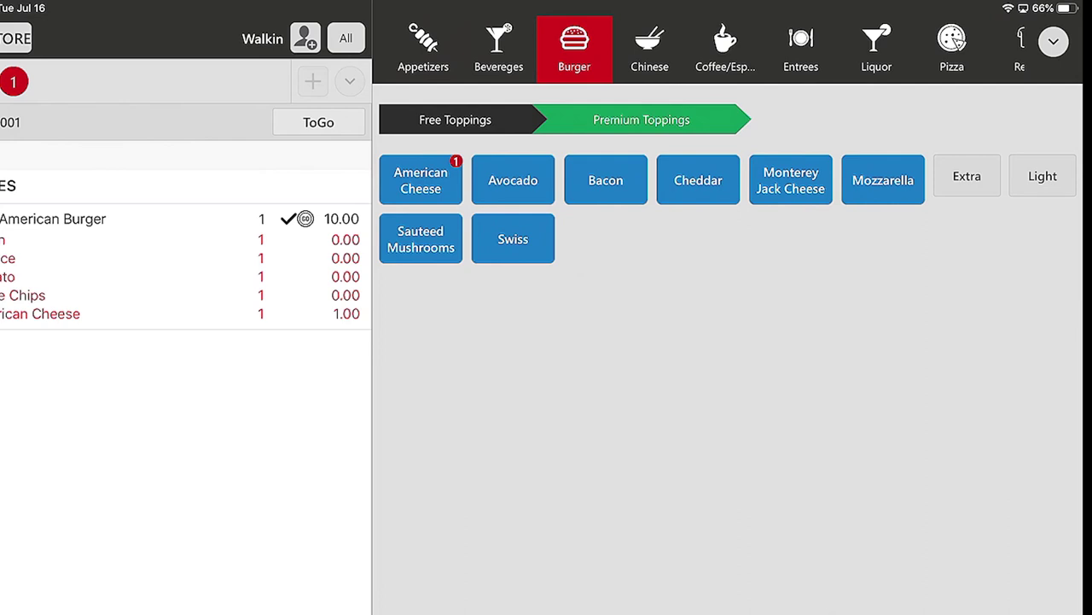
pyautogui.click(605, 180)
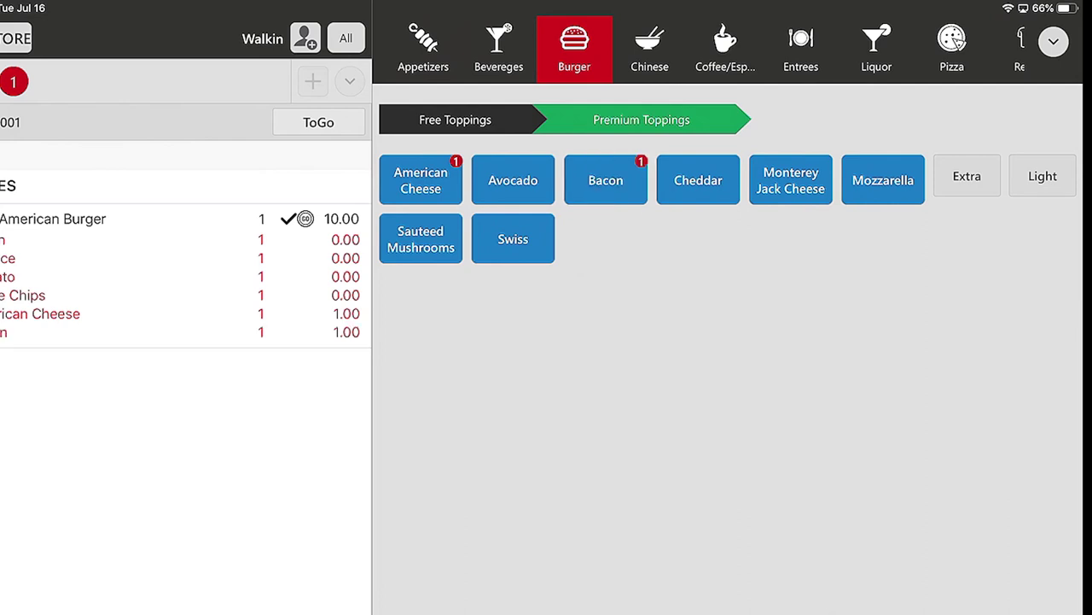